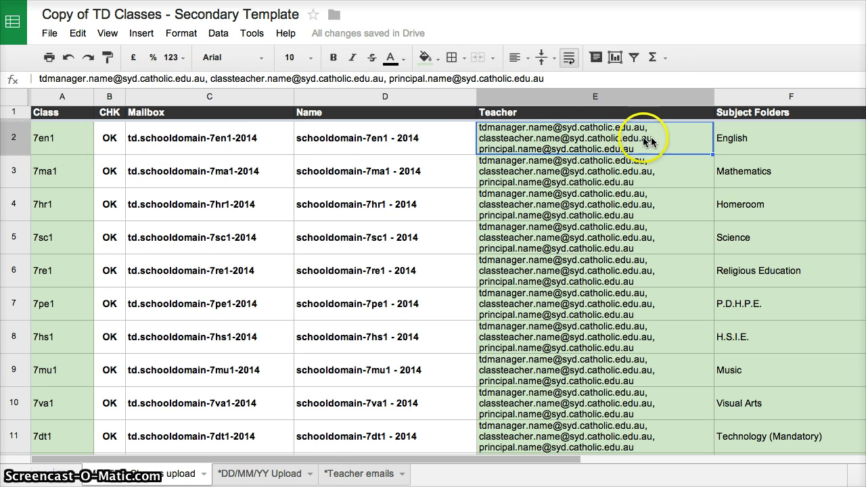
- Append the coordinator's e-mail address after a comma to the 7en1 Teacher list in E2
left_click(586, 81)
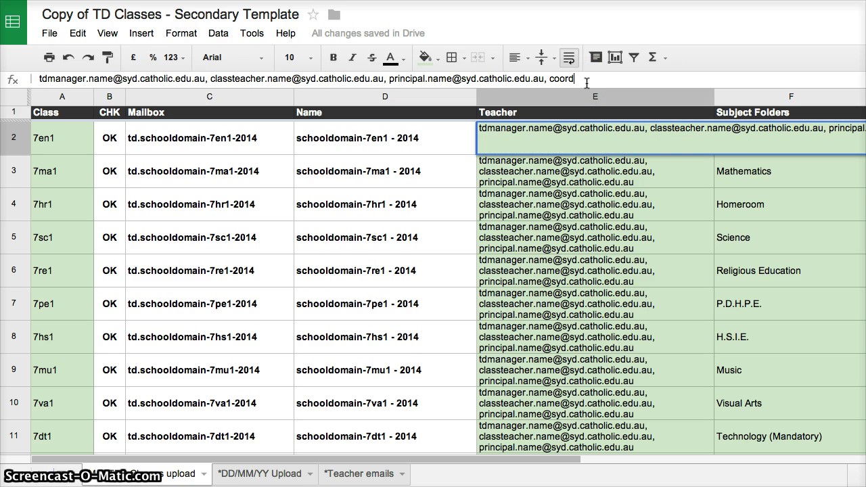
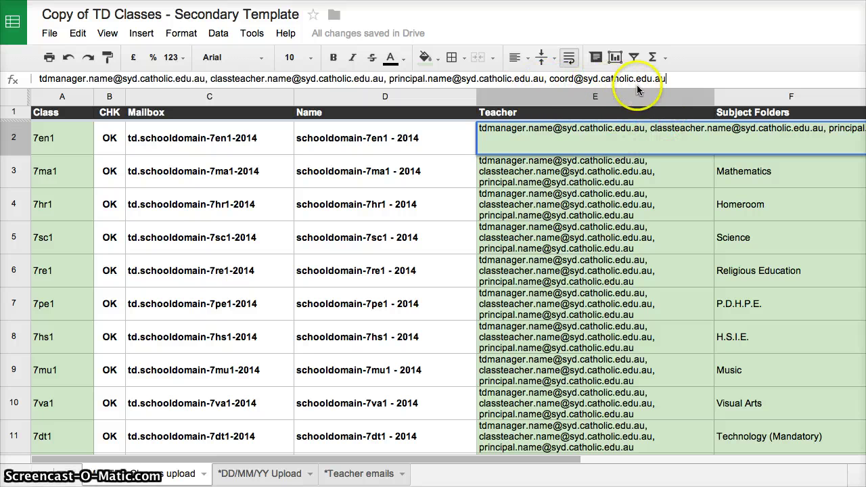
key("Return")
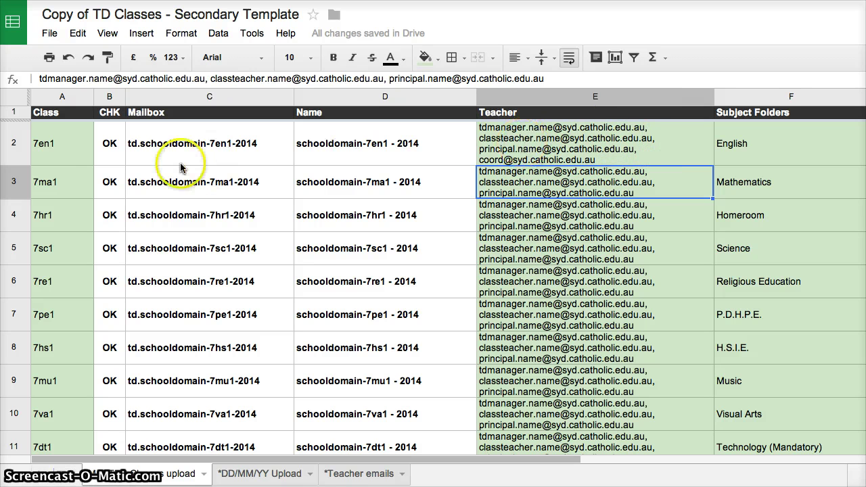
- Paste the whole 7en1 class row into row 2 of the DD/MM/YY Upload sheet
left_click(13, 144)
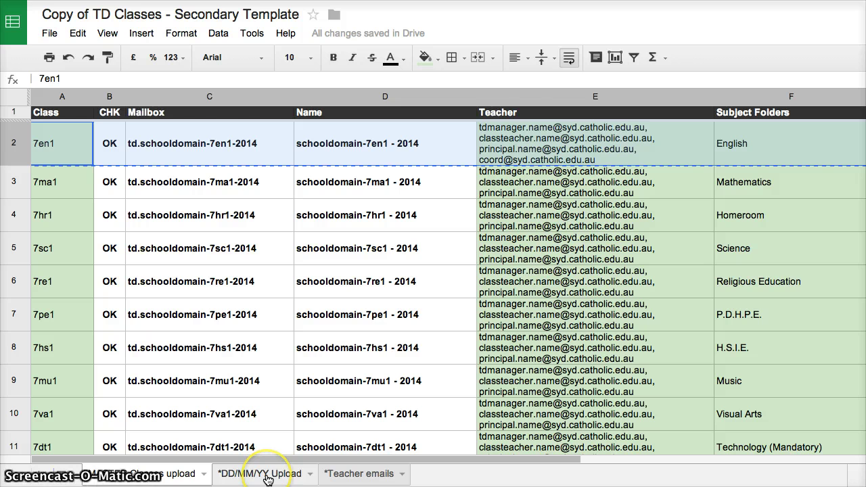
left_click(279, 475)
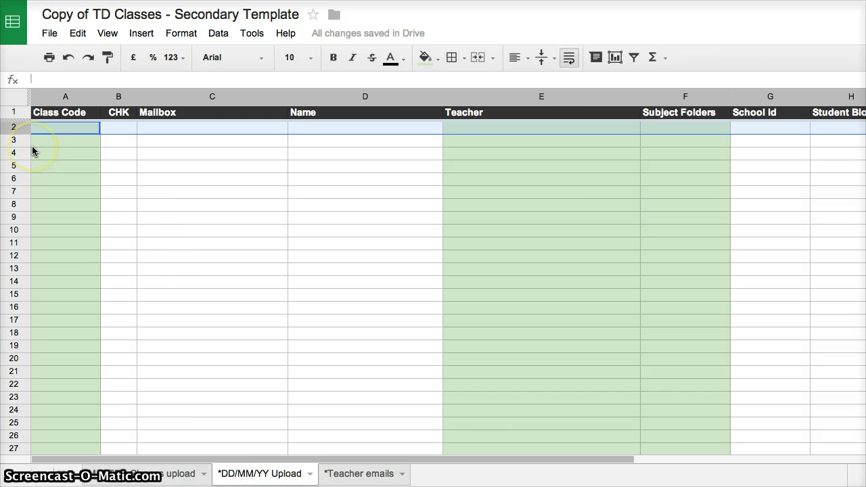
type("7en1")
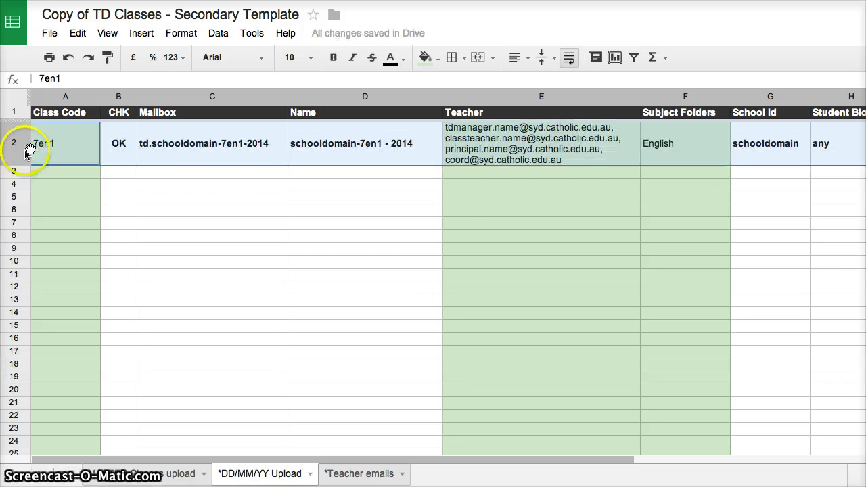
left_click(707, 198)
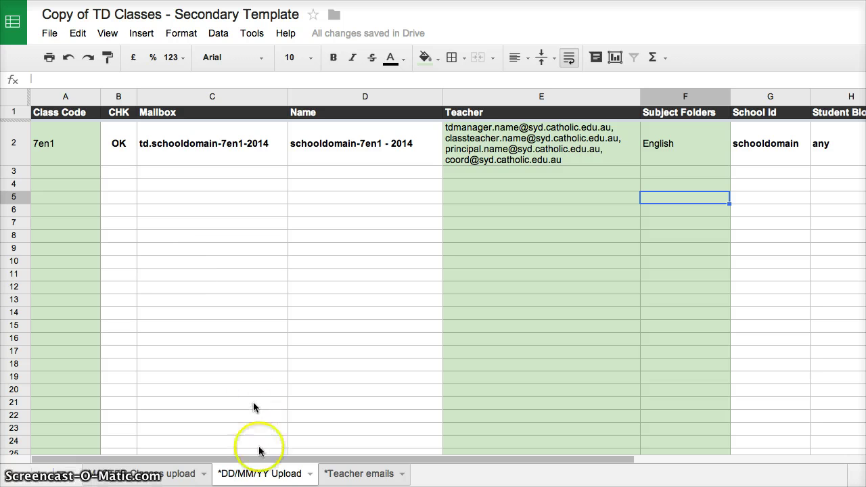
- Replace DD/MM/YY with 23/02/14 in the class upload tab name, making it 23/02/14 Upload
double_click(250, 477)
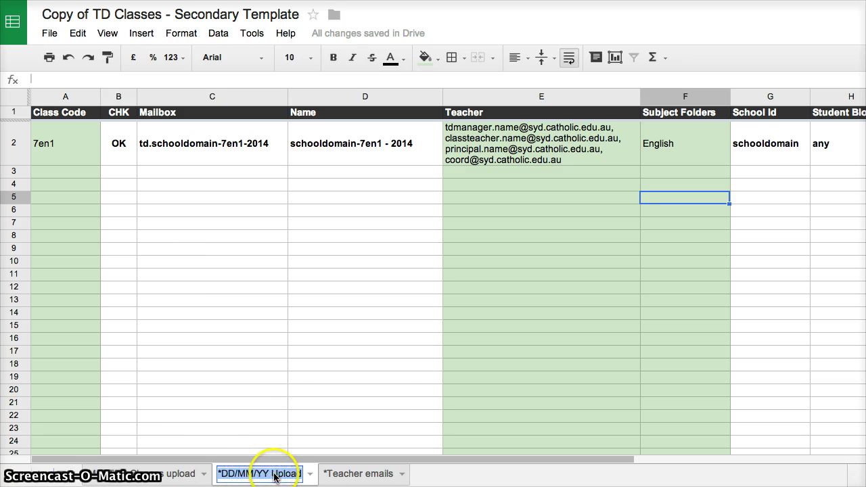
left_click(271, 477)
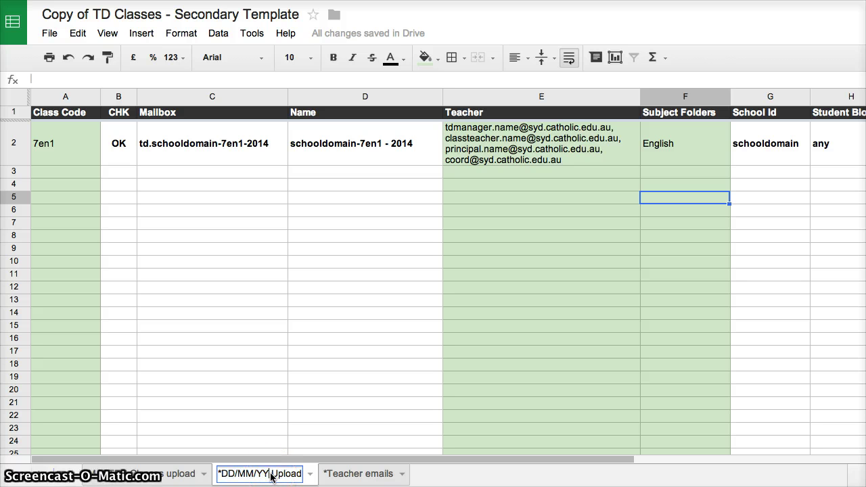
key("BackSpace")
key("BackSpace")
key("BackSpace")
key("BackSpace")
key("BackSpace")
key("BackSpace")
key("BackSpace")
key("BackSpace")
key("BackSpace")
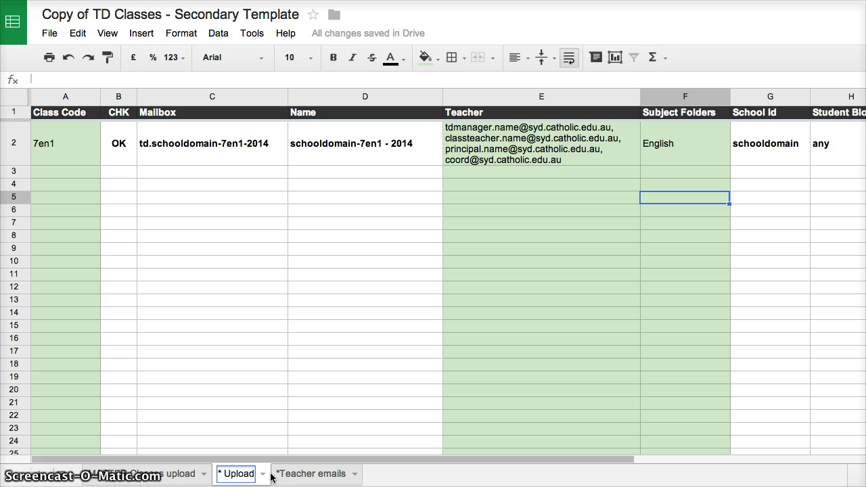
type("23/02/")
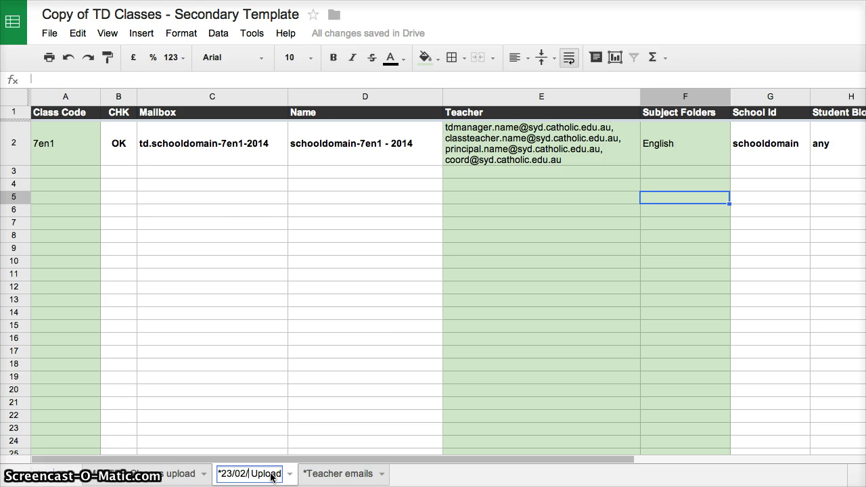
type("1")
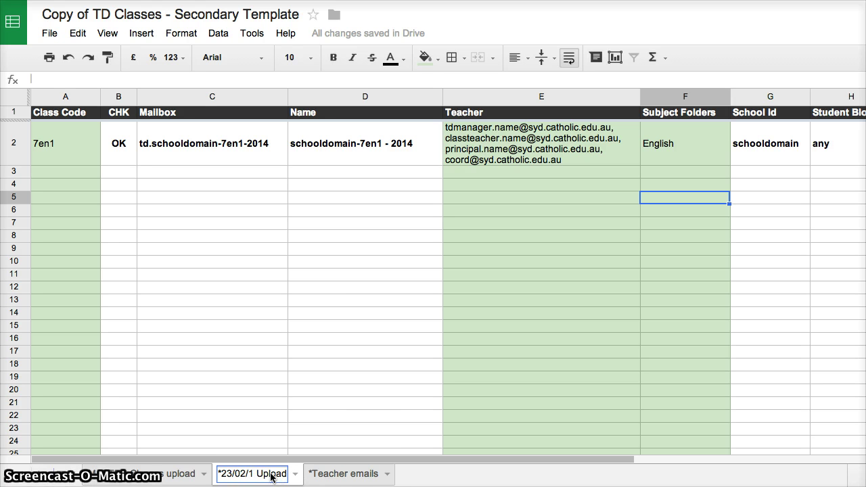
type("4")
key("Return")
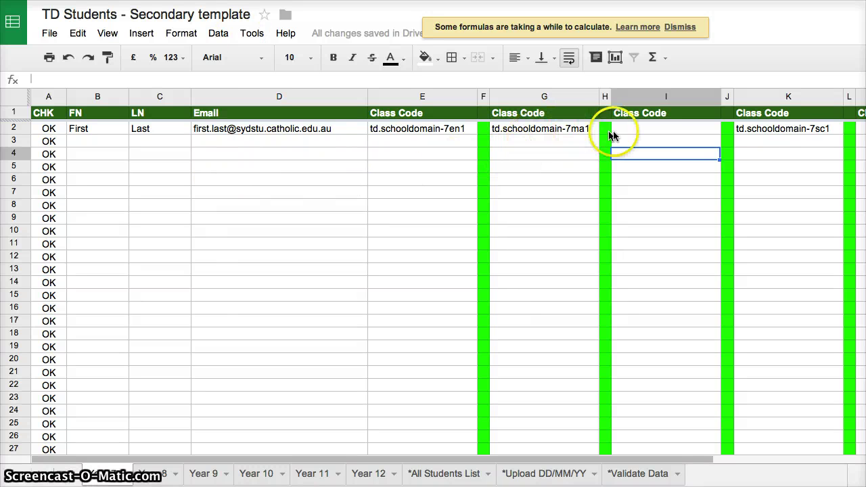
- Set I2 to td.schooldomain-7hs1 by adapting the copied 7sc1 code, then copy student row 2
left_click(641, 130)
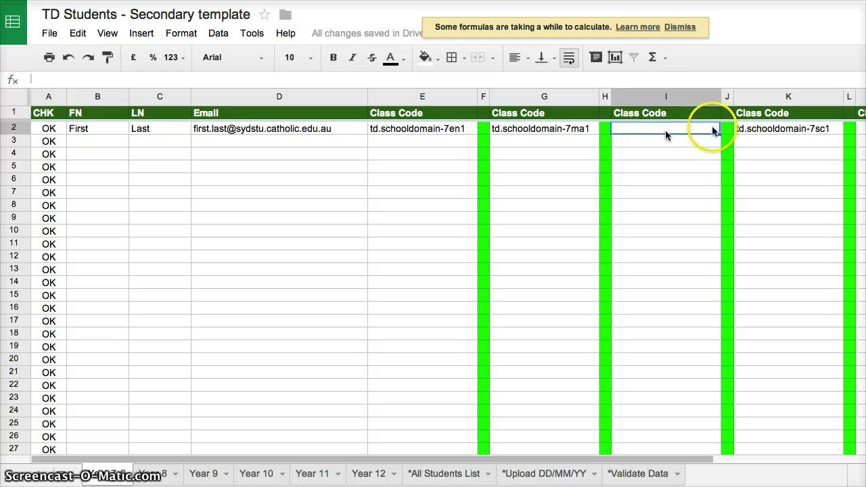
left_click(748, 132)
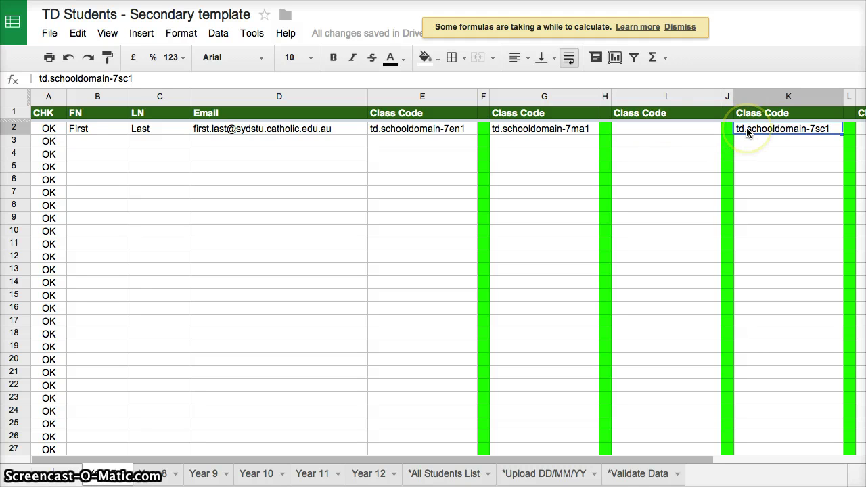
left_click(684, 129)
type("td.schooldomain-7sc1")
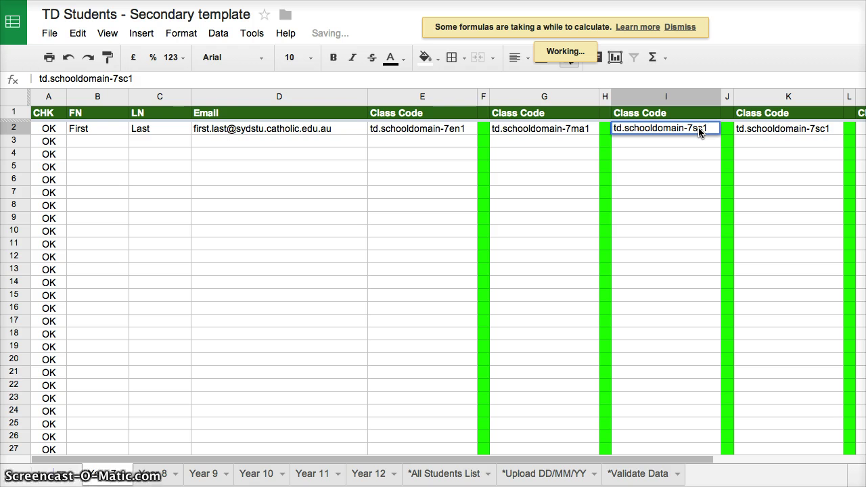
key("BackSpace")
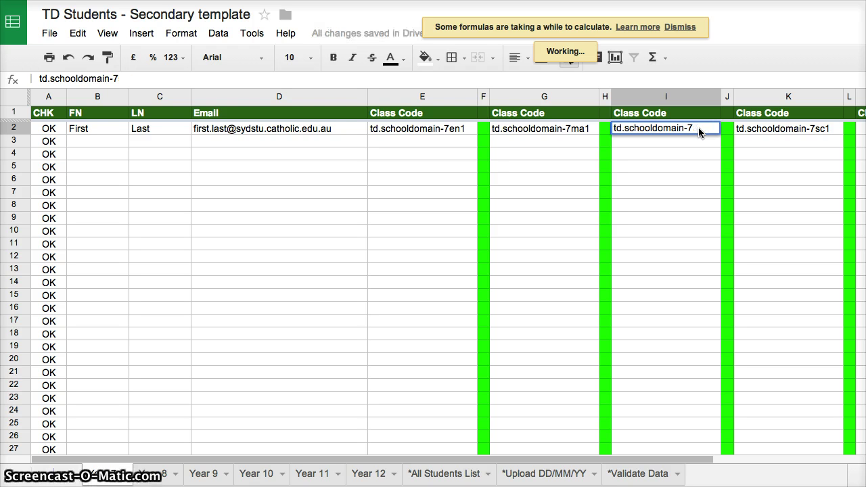
type("hs1")
key("Return")
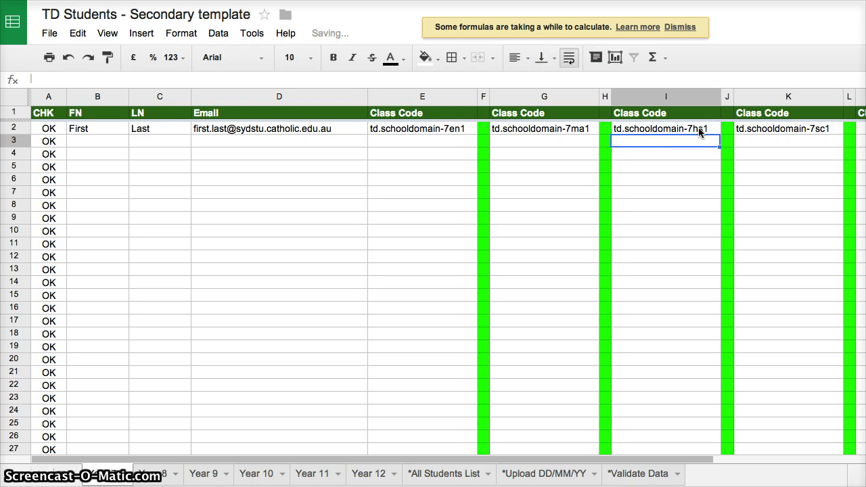
left_click(15, 128)
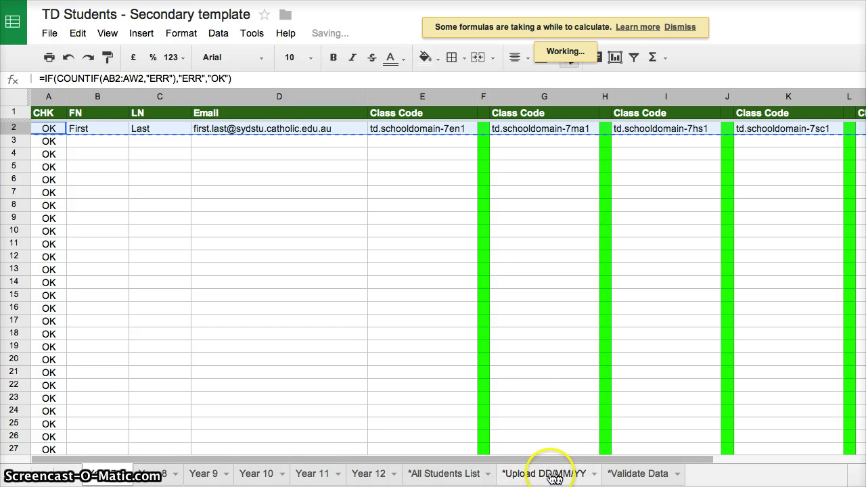
- Delete ERR placeholder rows 2–3 from the Upload DD/MM/YY sheet
left_click(539, 477)
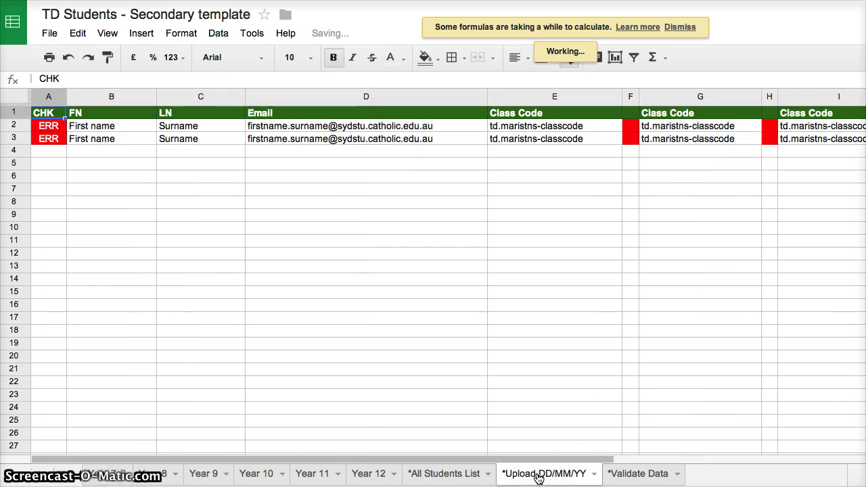
left_click(14, 125)
left_click_drag(13, 139, 14, 140)
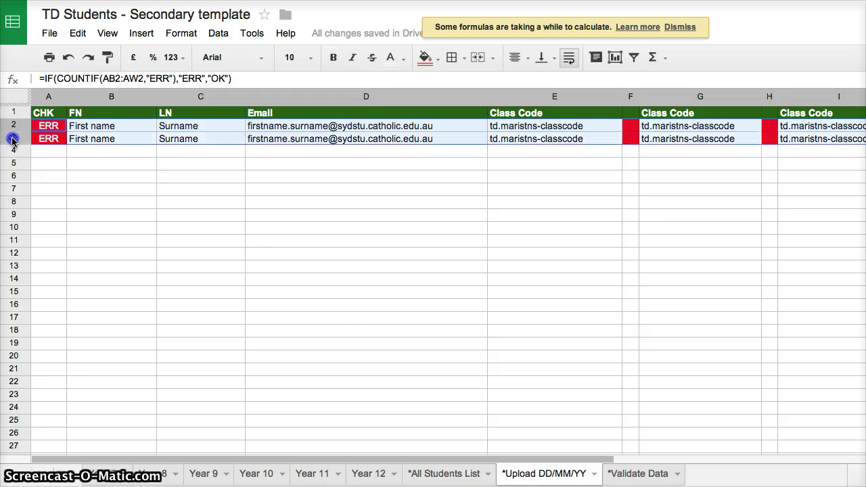
right_click(13, 139)
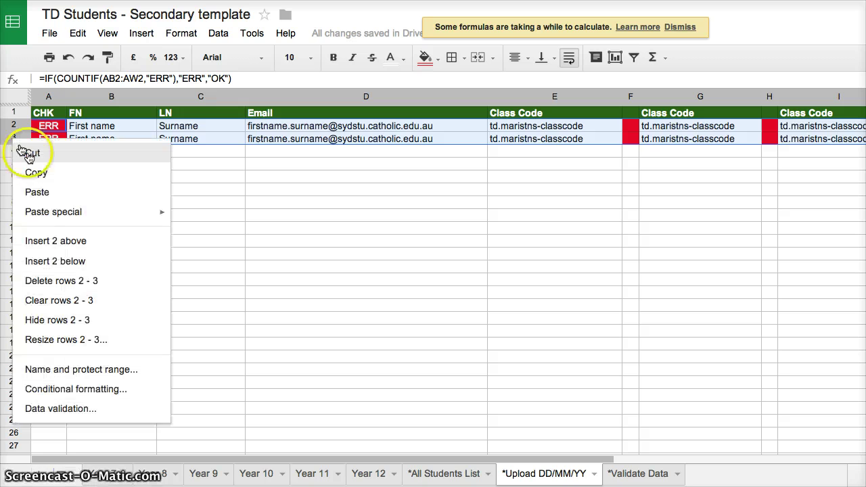
left_click(57, 279)
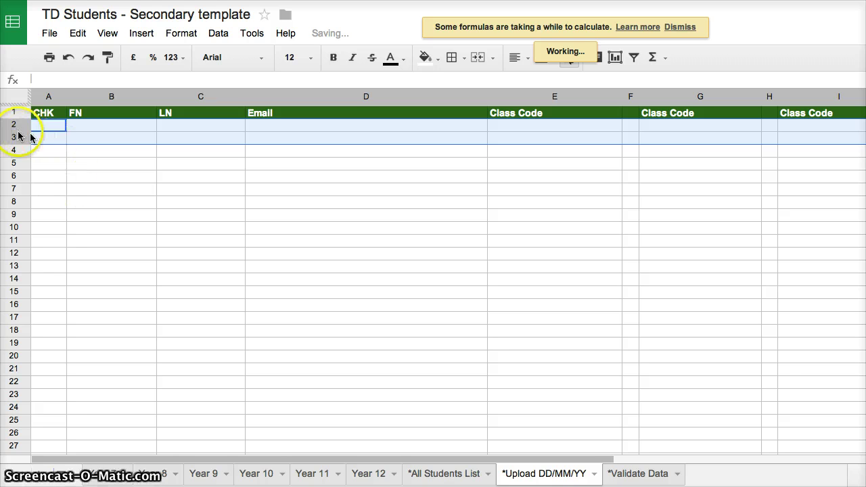
left_click_drag(19, 136, 12, 124)
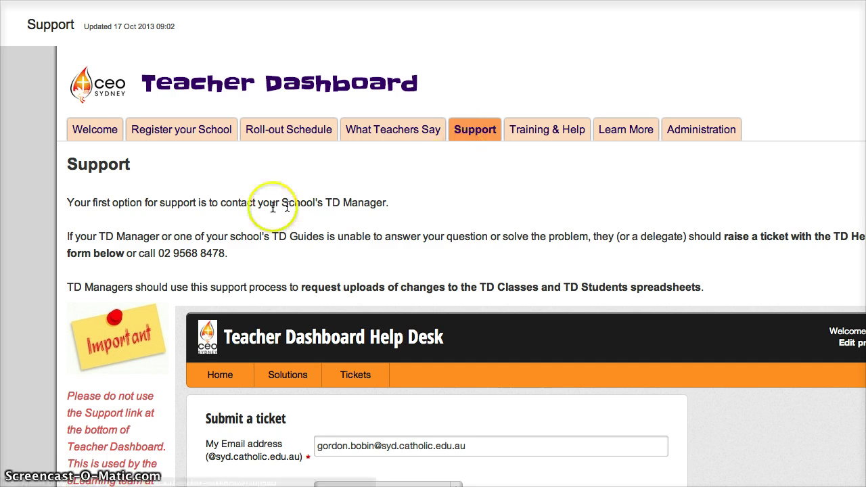
- Scroll down to the Help Desk Submit a ticket form and place the cursor in Description
scroll(104, 234, "down", 3)
scroll(102, 234, "down", 4)
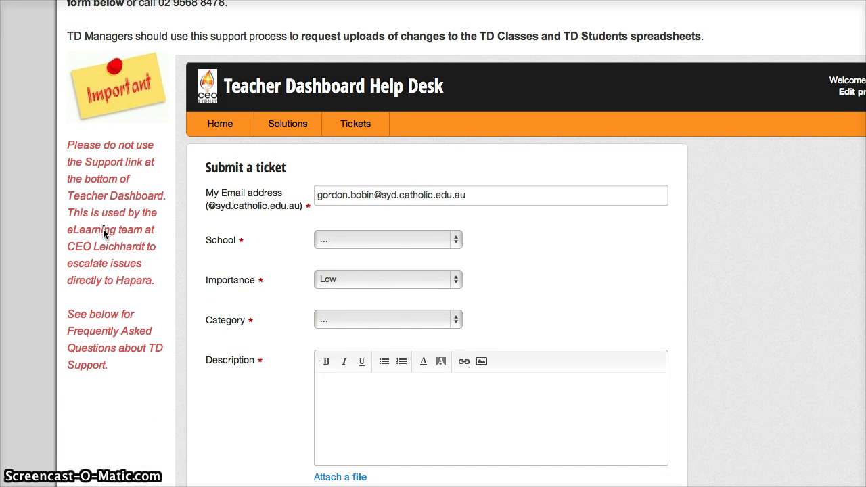
scroll(103, 233, "down", 2)
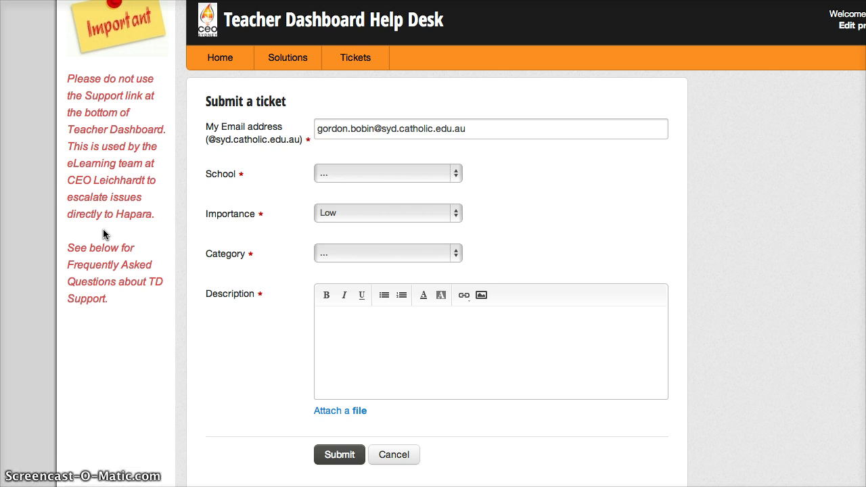
scroll(103, 233, "down", 1)
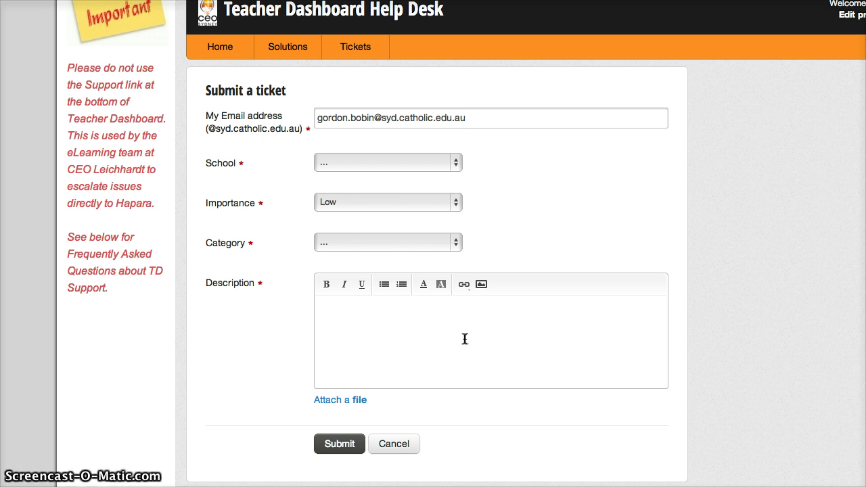
left_click(359, 323)
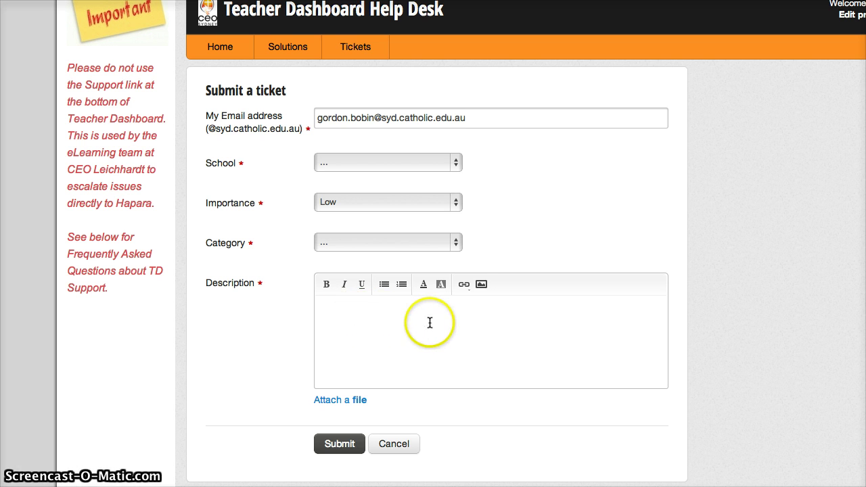